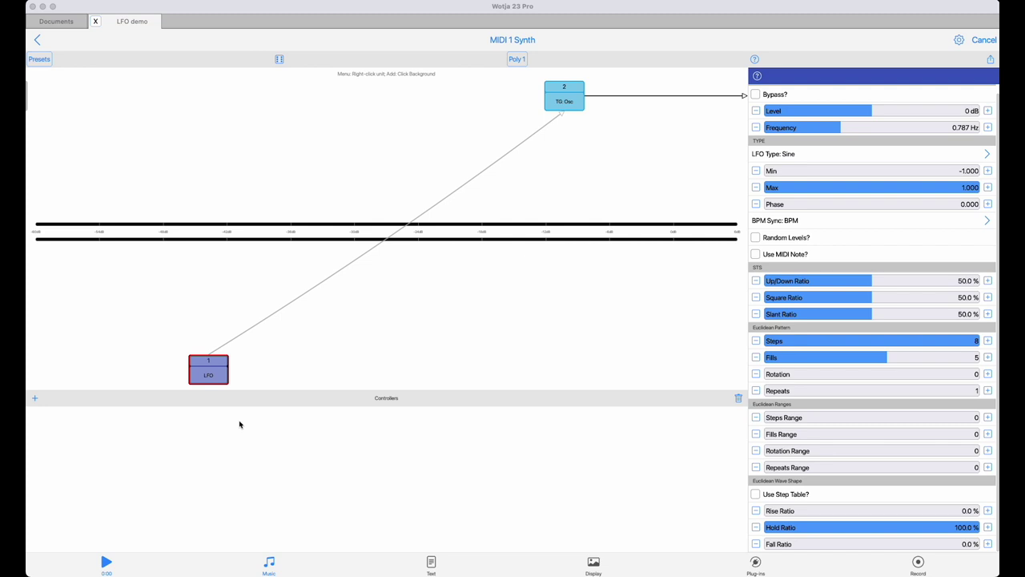
# Step: Change the LFO unit's type from Sine to Euclidean
pyautogui.click(771, 158)
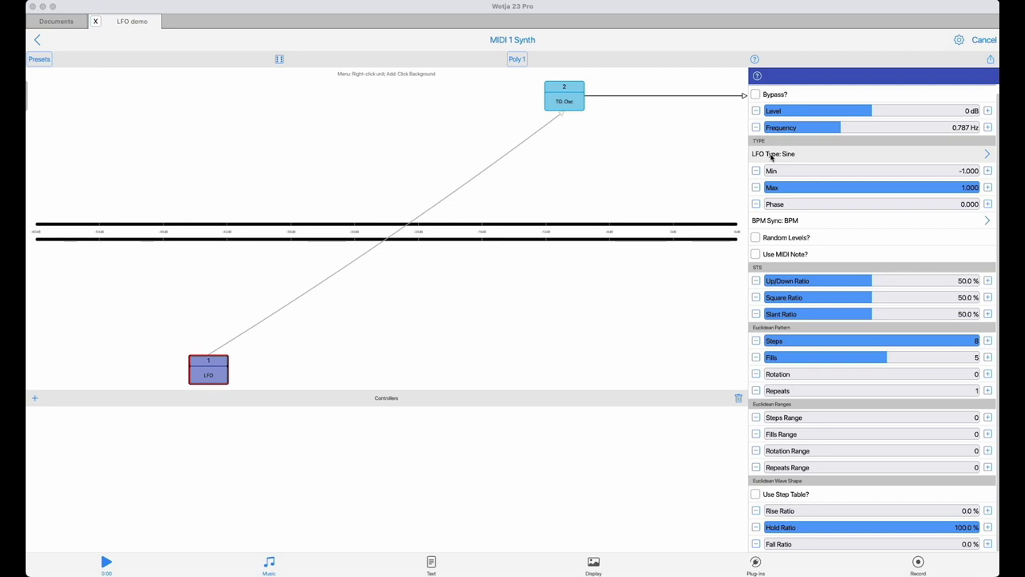
pyautogui.click(771, 155)
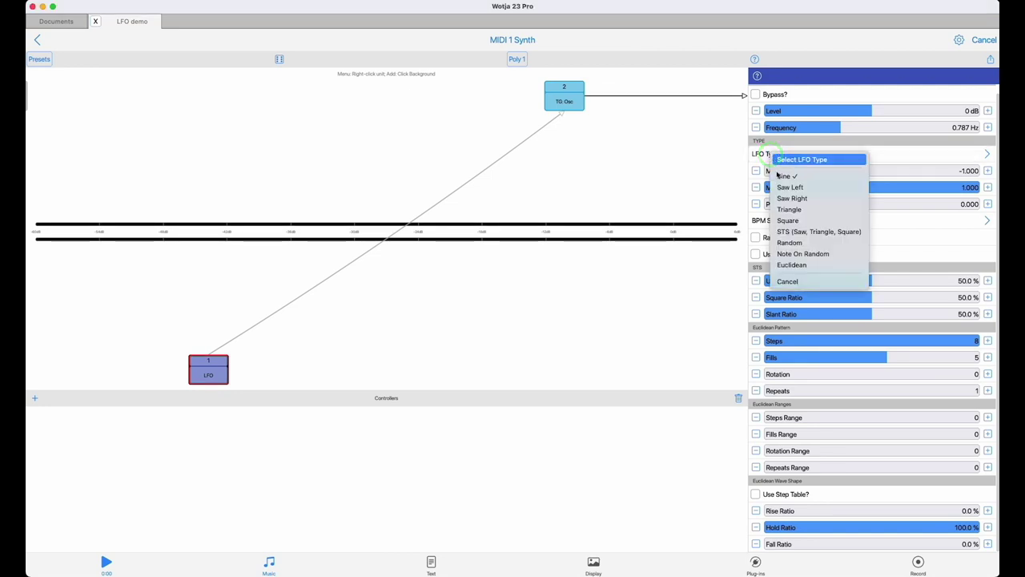
pyautogui.click(817, 265)
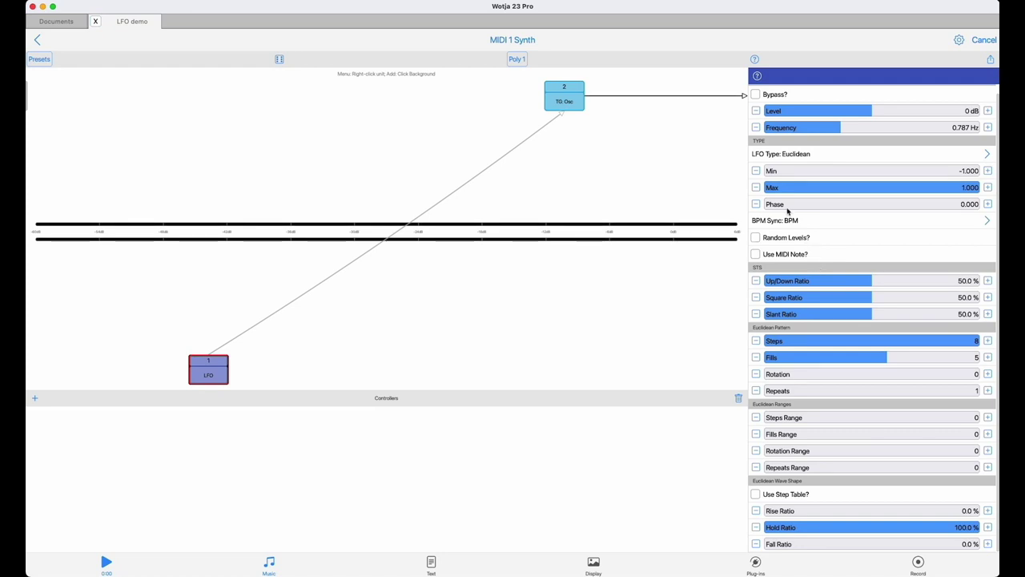
# Step: Raise the LFO Min value from -1.000 to 0.000
pyautogui.moveTo(771, 173); pyautogui.dragTo(880, 187)
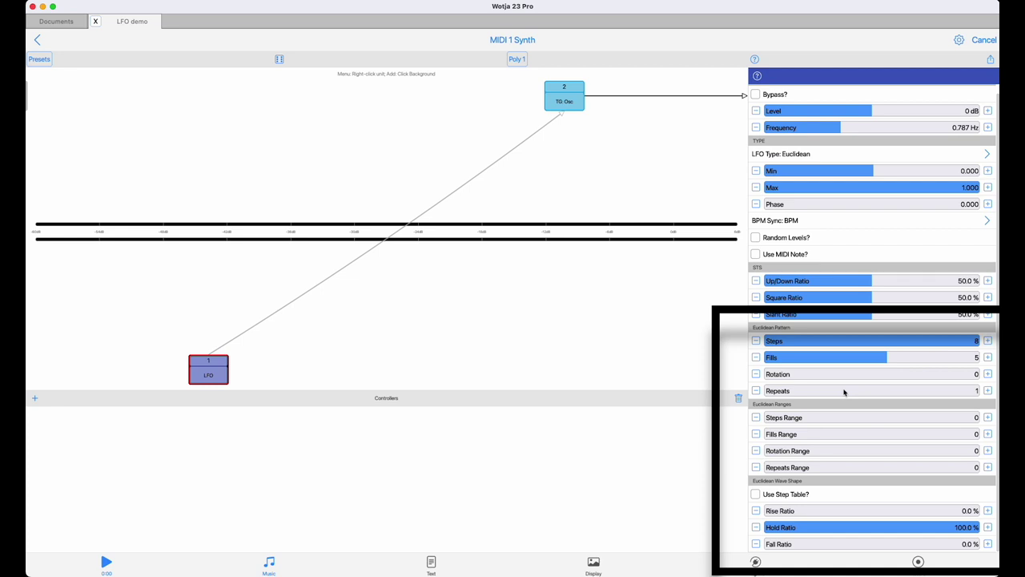
pyautogui.click(952, 344)
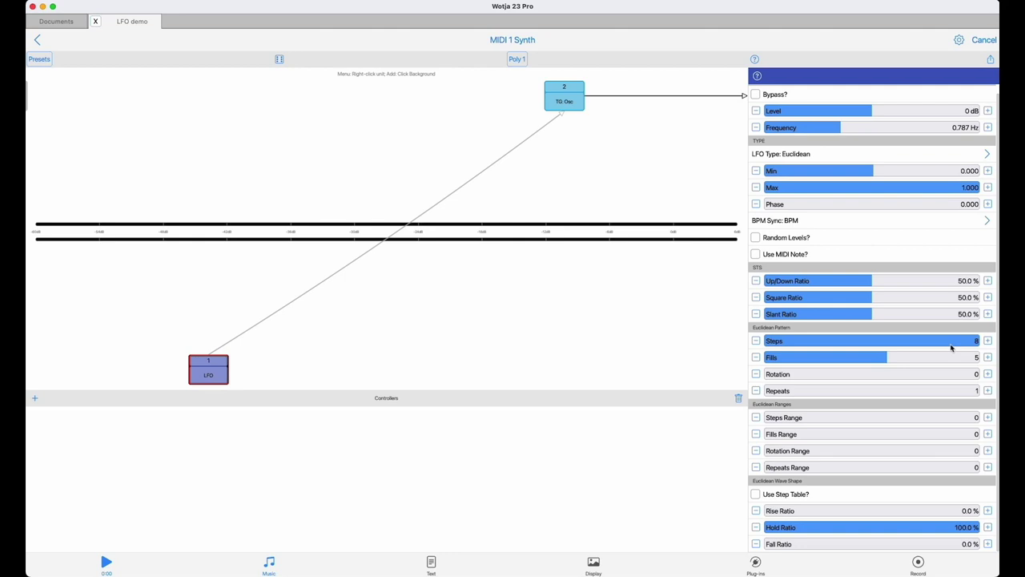
pyautogui.click(817, 218)
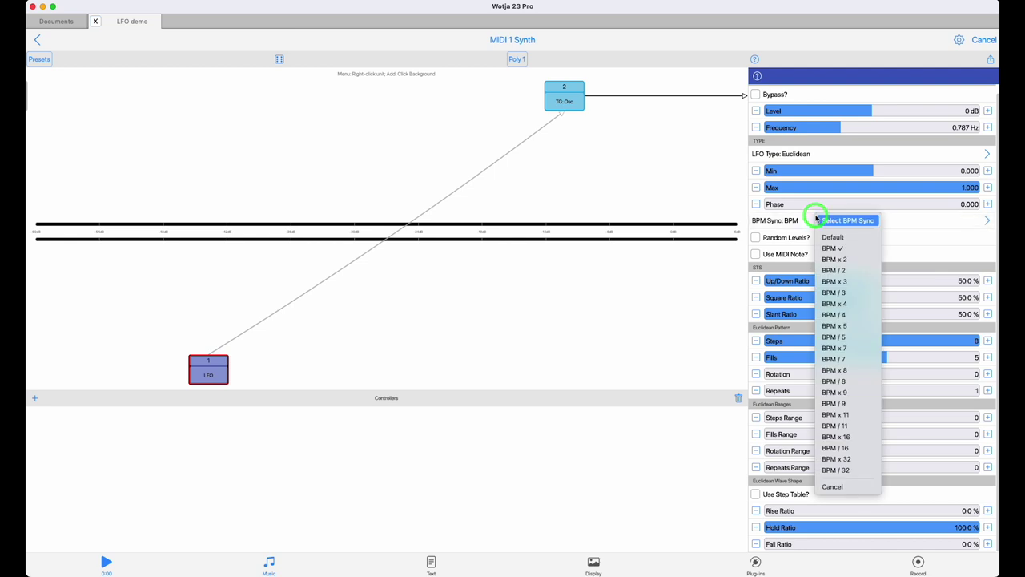
# Step: Sync the LFO at BPM x 4, start playback, and lengthen each pulse's rise ratio
pyautogui.click(848, 303)
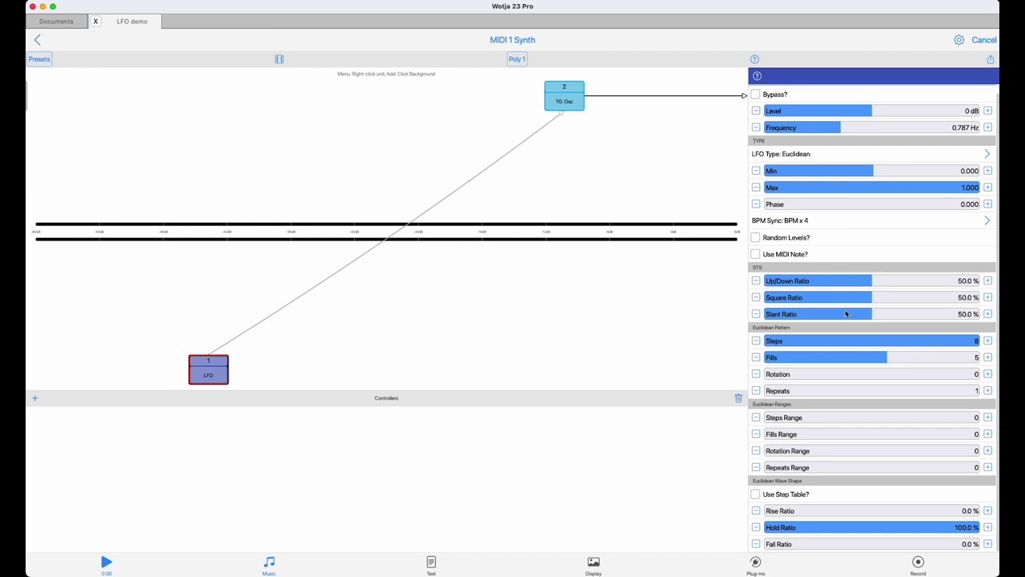
pyautogui.click(106, 562)
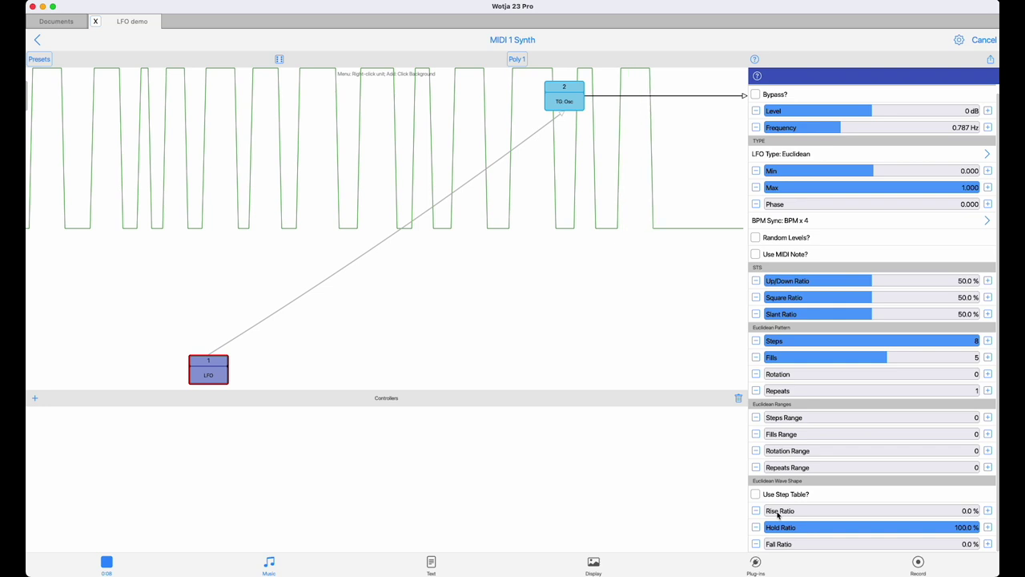
pyautogui.moveTo(777, 515); pyautogui.dragTo(923, 515)
# Step: Set the fall ratio to about 77%, enable Random Levels, and return the rise ratio to 0%
pyautogui.moveTo(841, 548); pyautogui.dragTo(964, 545)
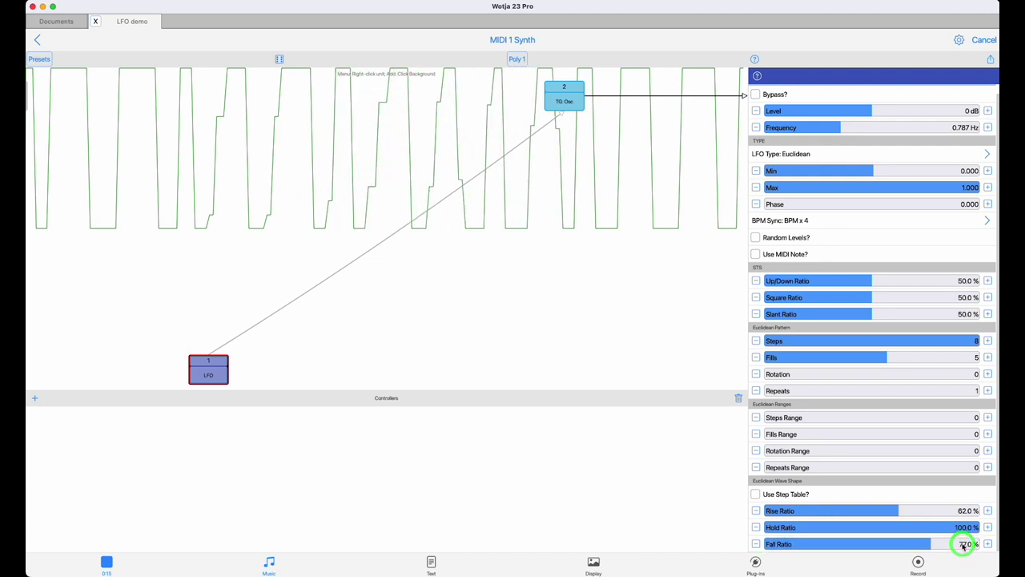
pyautogui.click(756, 238)
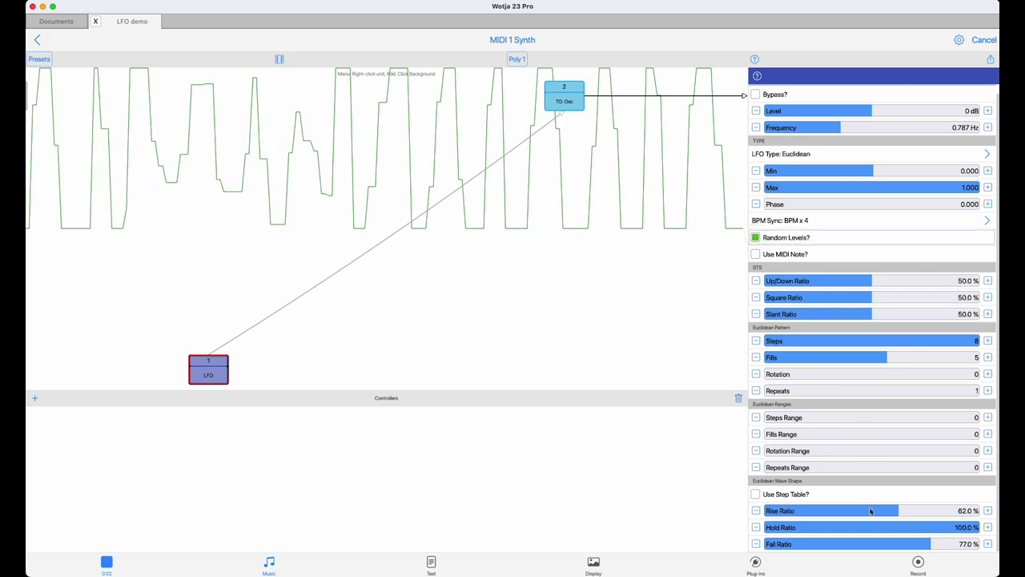
pyautogui.moveTo(871, 511); pyautogui.dragTo(657, 517)
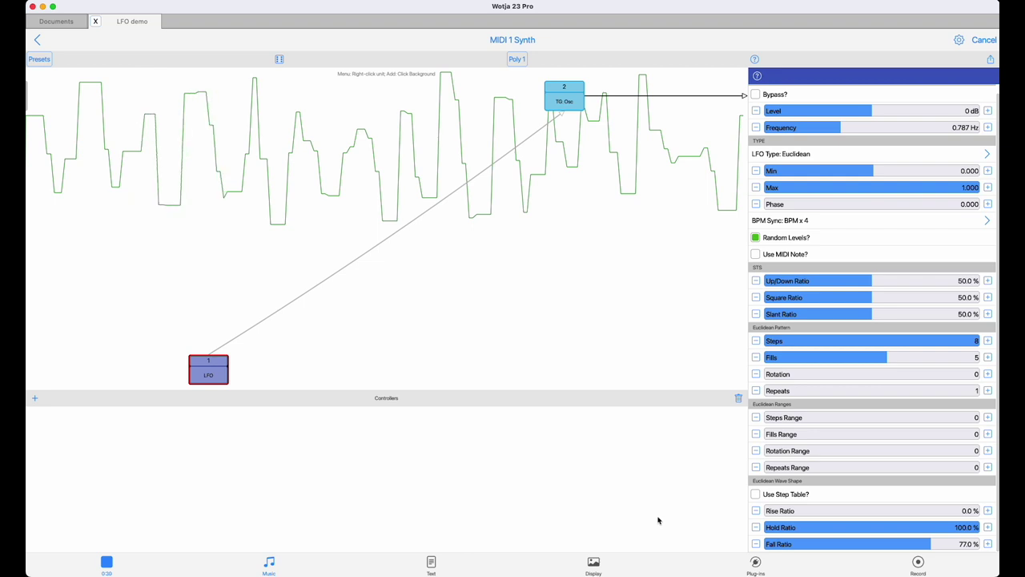
# Step: Stop playback, shape the LFO from its step table instead of random levels, and replay
pyautogui.click(112, 562)
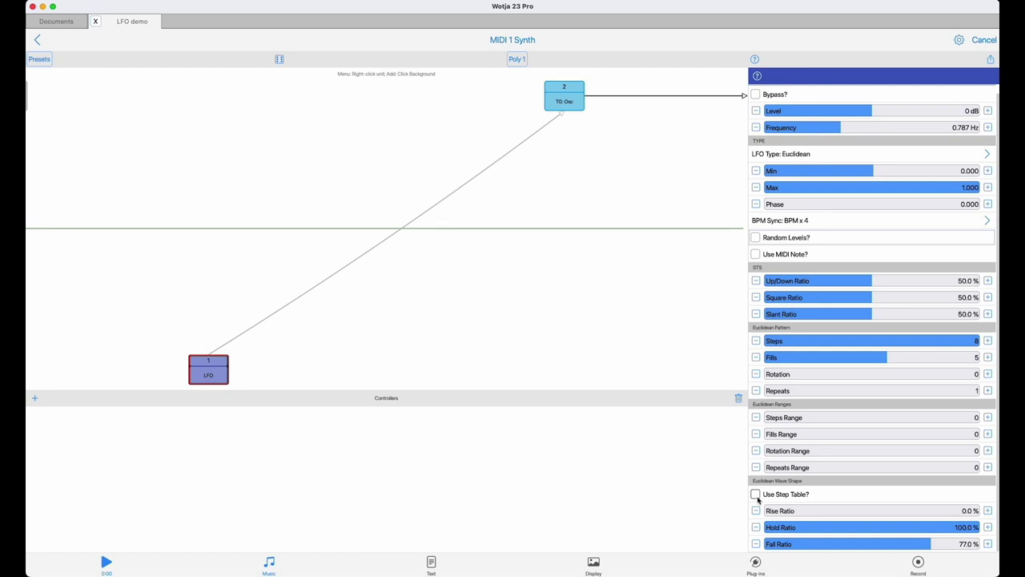
pyautogui.click(756, 497)
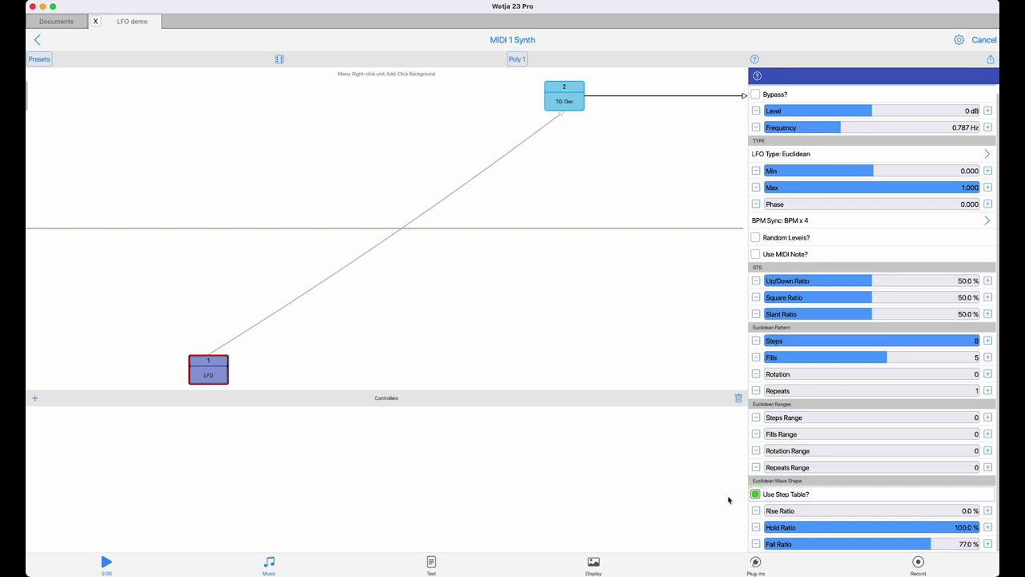
pyautogui.click(104, 565)
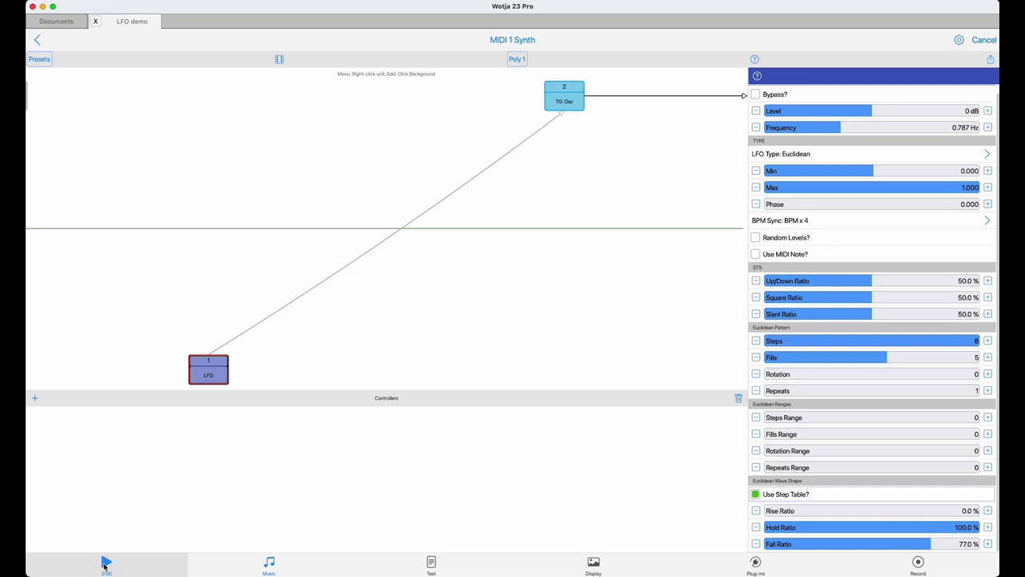
pyautogui.click(105, 566)
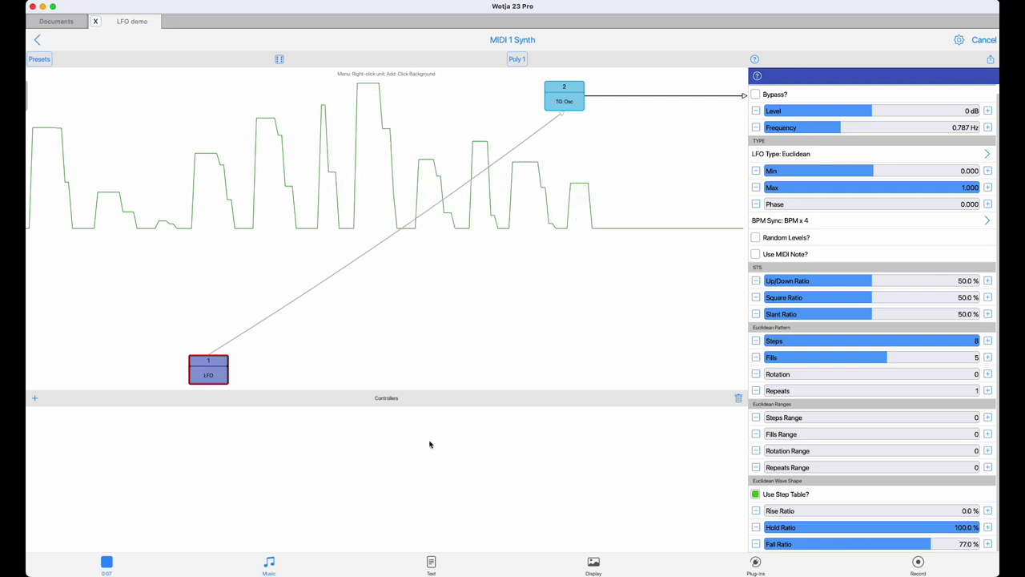
# Step: Set the Euclidean pattern to 4 repeats and 2 fills, with a fills range of 4
pyautogui.moveTo(771, 393); pyautogui.dragTo(826, 396)
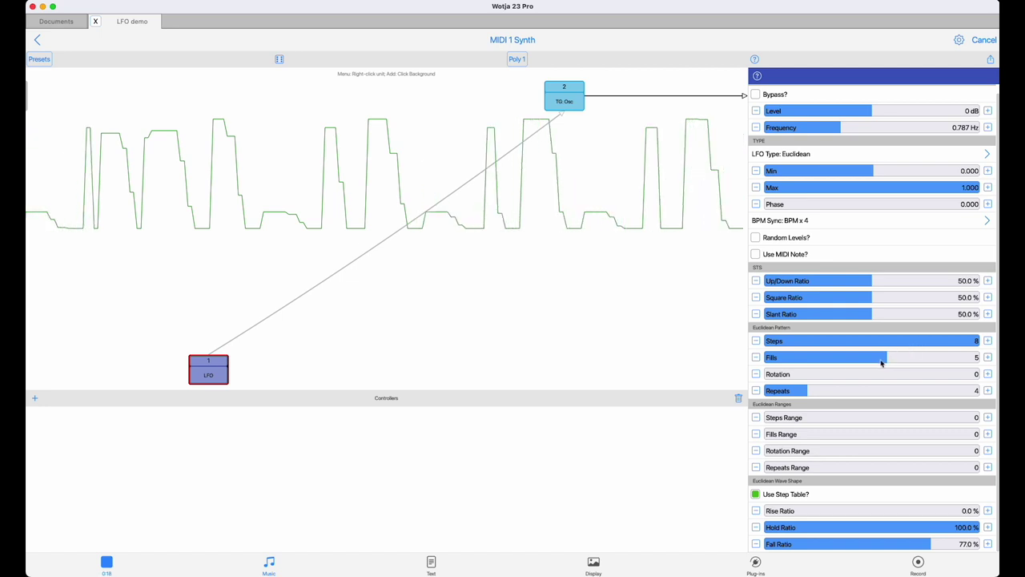
pyautogui.moveTo(882, 359); pyautogui.dragTo(830, 363)
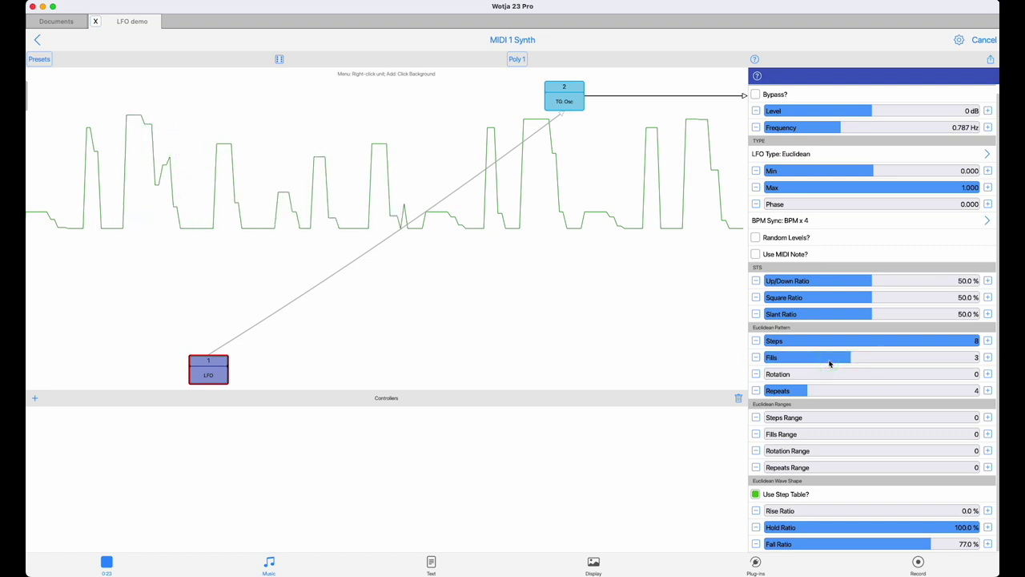
pyautogui.moveTo(830, 363); pyautogui.dragTo(916, 357)
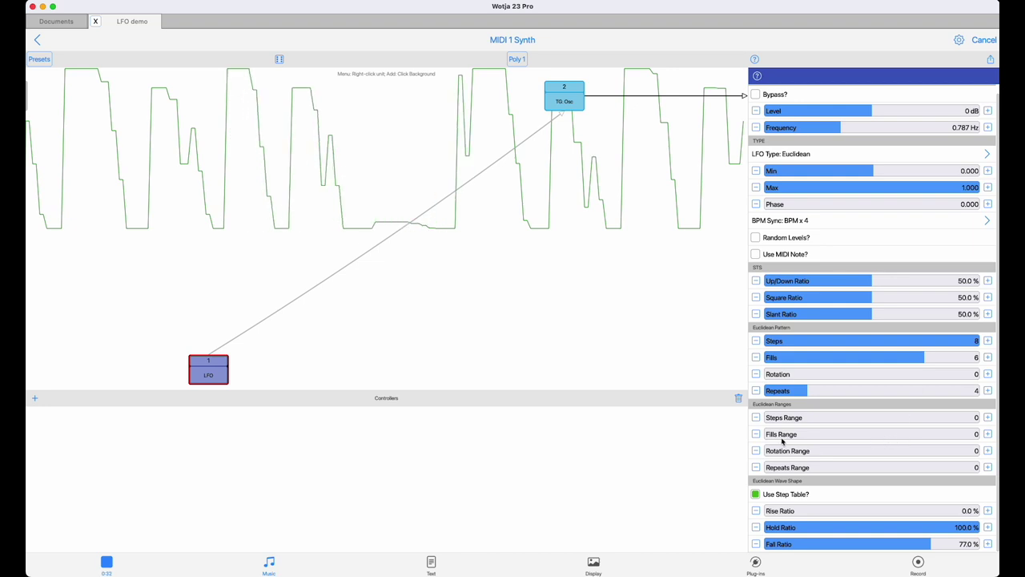
pyautogui.moveTo(905, 357); pyautogui.dragTo(773, 360)
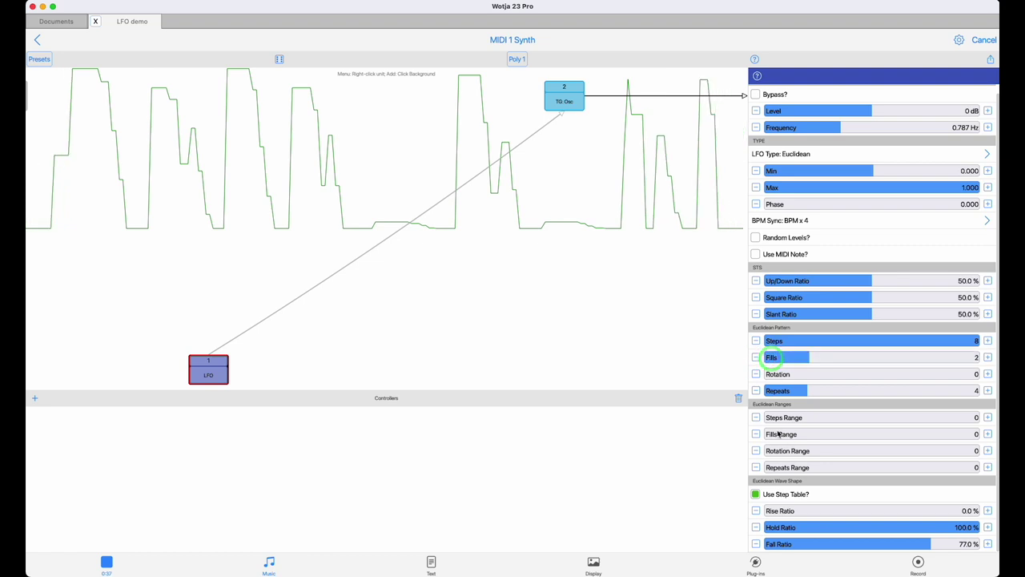
pyautogui.moveTo(780, 439); pyautogui.dragTo(900, 447)
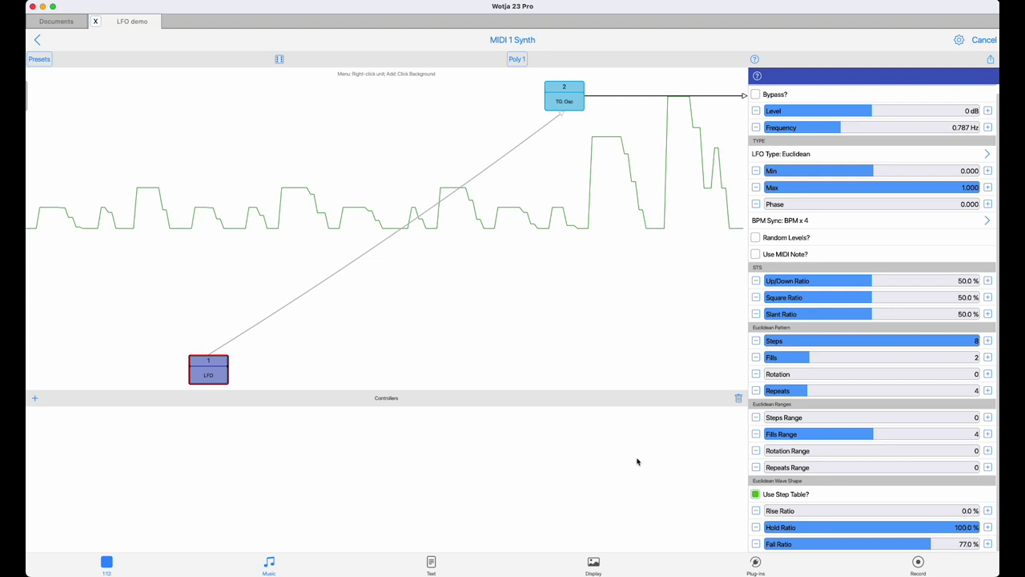
# Step: Stop playback, keep the pad patch's filter LFO at BPM x 8 sync, and play it
pyautogui.click(105, 567)
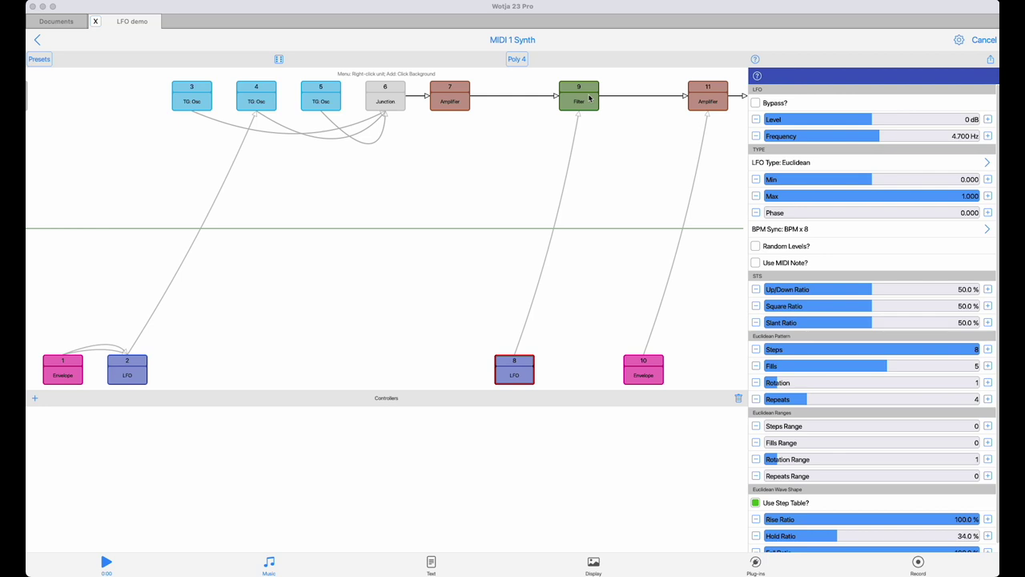
pyautogui.click(819, 229)
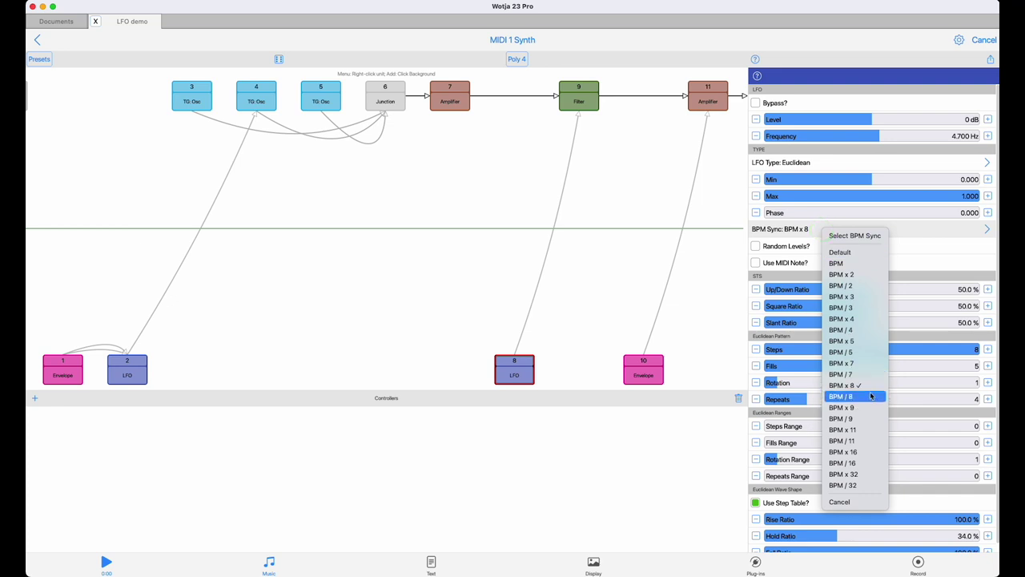
pyautogui.click(865, 387)
pyautogui.click(106, 563)
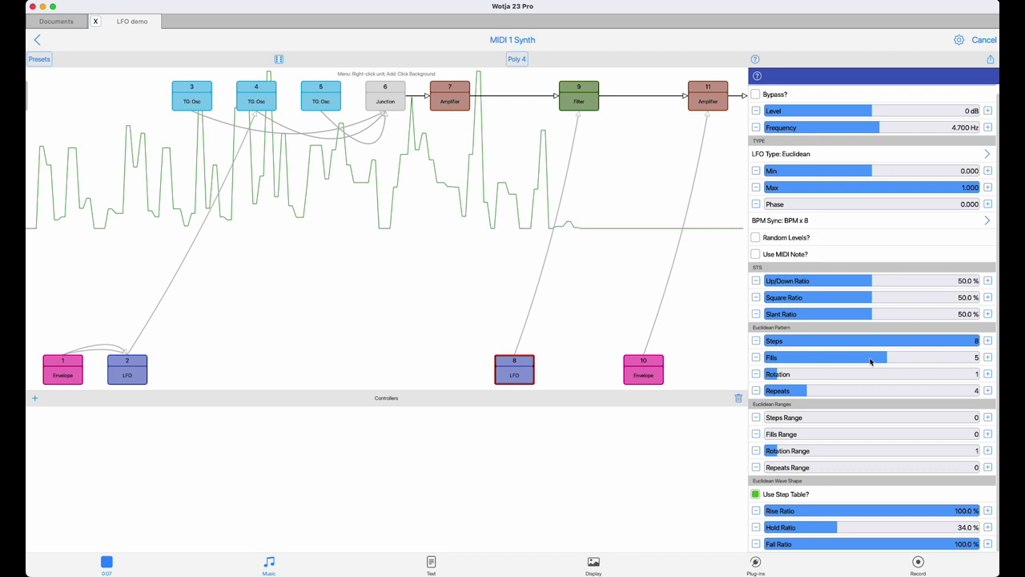
# Step: Adjust the LFO's fills and repeats sliders, and set the step rise ratio to 0%
pyautogui.moveTo(869, 361); pyautogui.dragTo(811, 362)
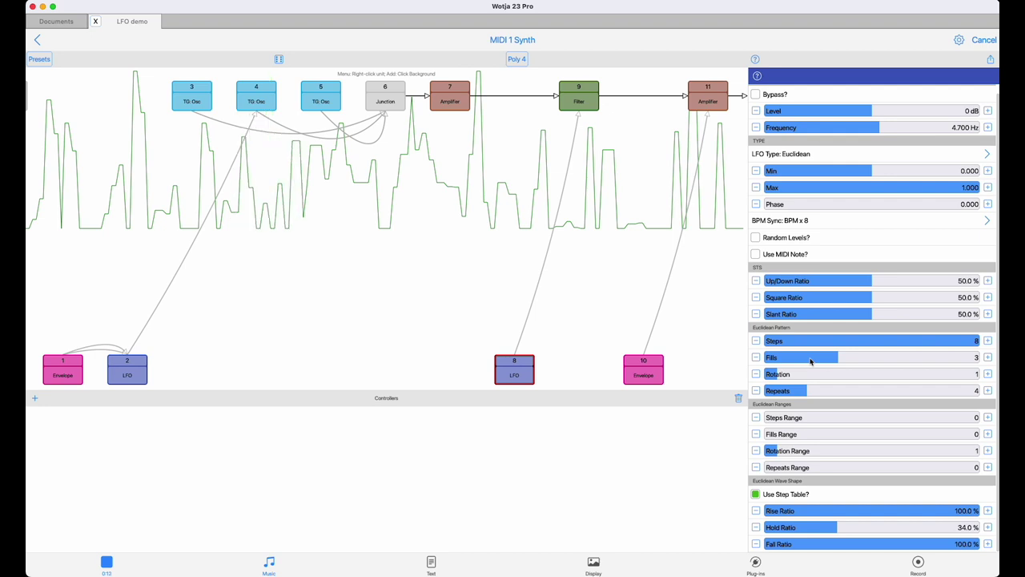
pyautogui.moveTo(801, 393); pyautogui.dragTo(692, 399)
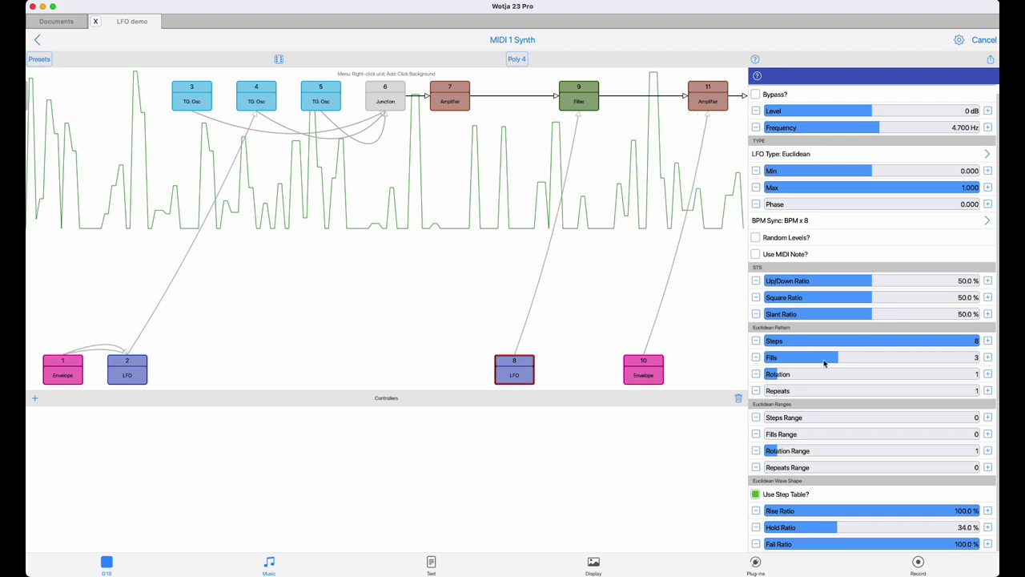
pyautogui.moveTo(825, 362); pyautogui.dragTo(899, 361)
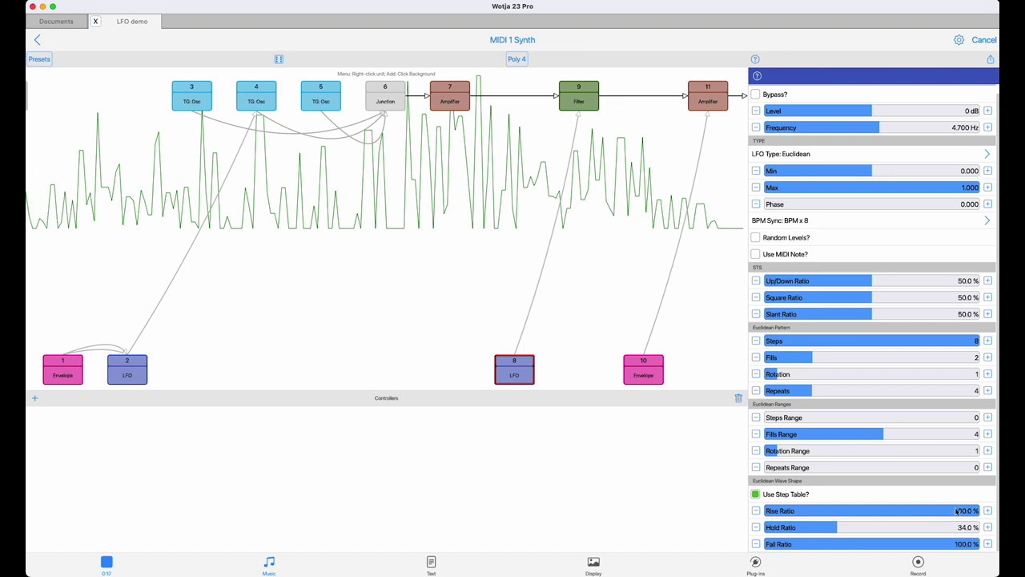
pyautogui.moveTo(956, 511); pyautogui.dragTo(647, 522)
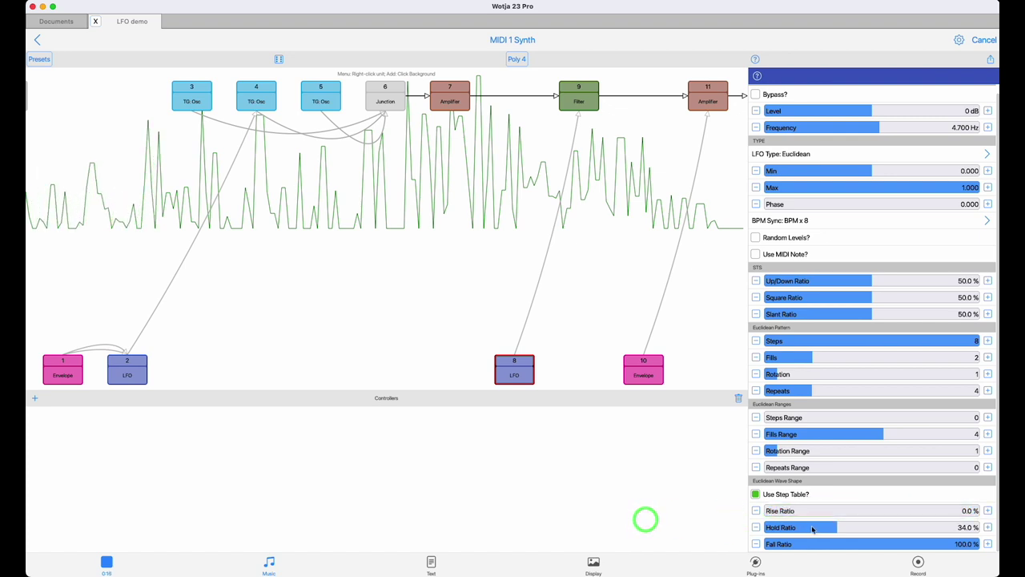
# Step: Set the Euclidean step hold ratio to 100%
pyautogui.moveTo(812, 529); pyautogui.dragTo(988, 529)
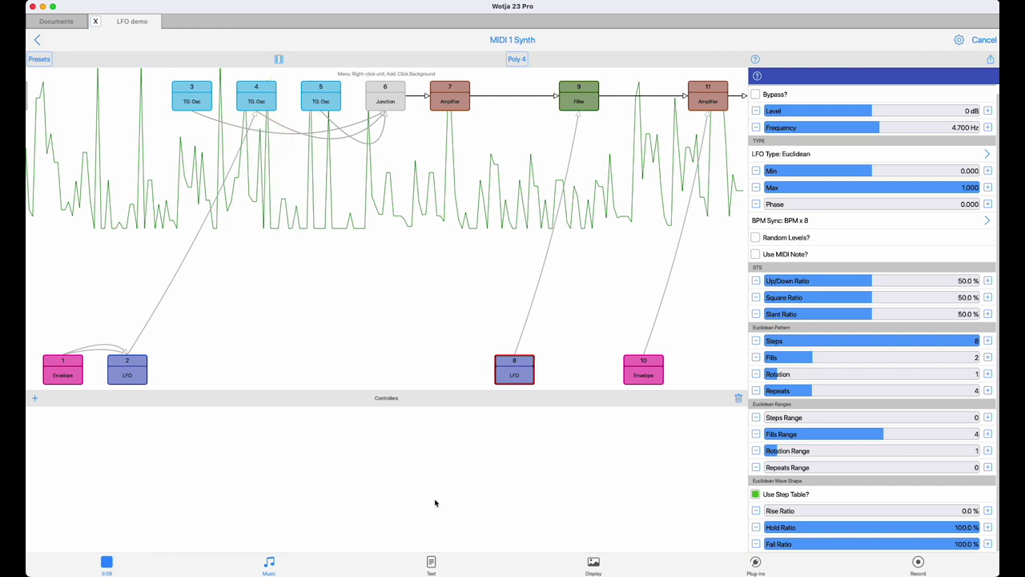
# Step: Load and play the two-LFO junction patch, then select LFO 8 (7 steps, 2 fills, BPM x 2)
pyautogui.click(110, 564)
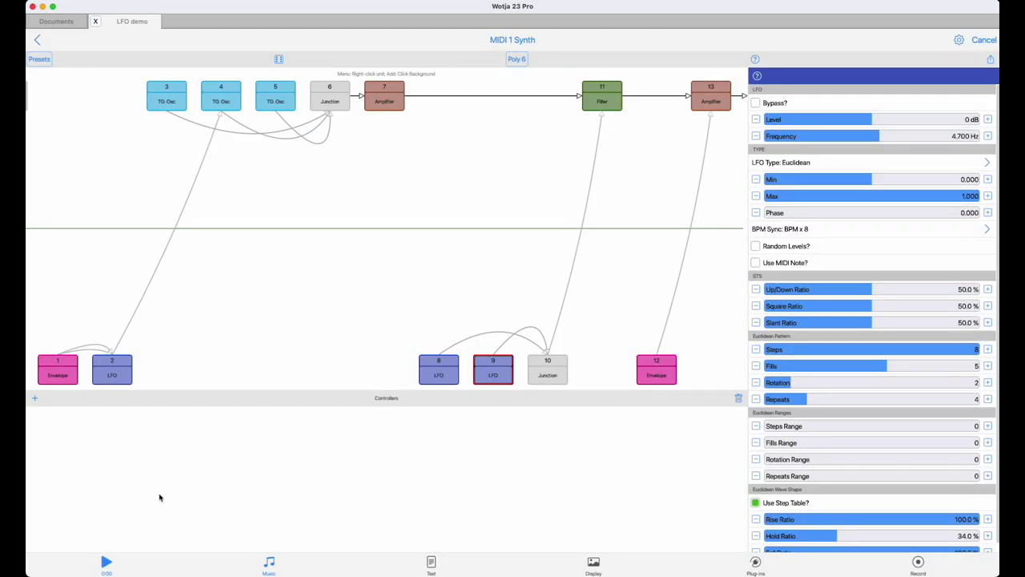
pyautogui.click(548, 400)
pyautogui.click(495, 399)
pyautogui.click(438, 402)
pyautogui.click(107, 563)
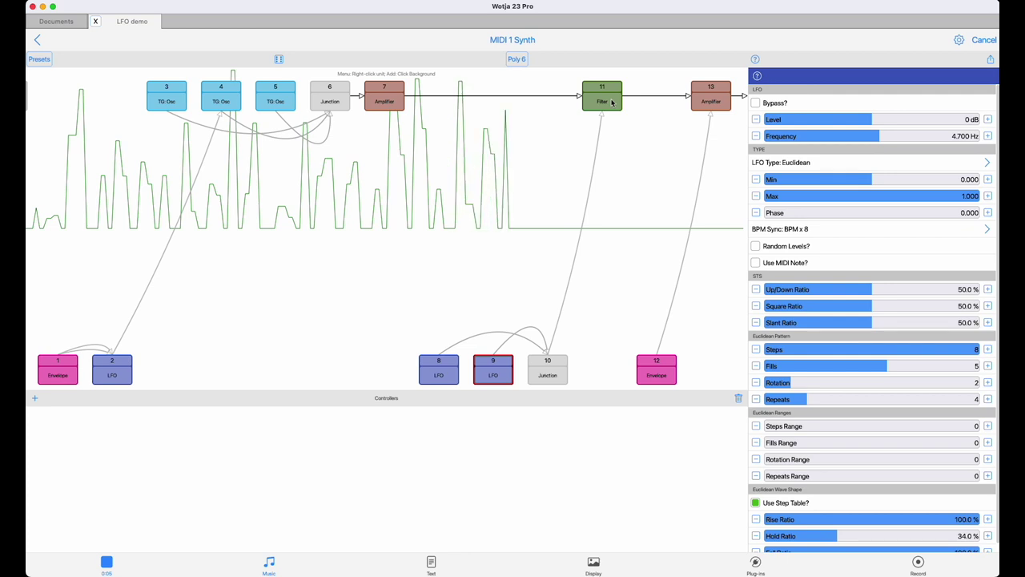
pyautogui.click(451, 377)
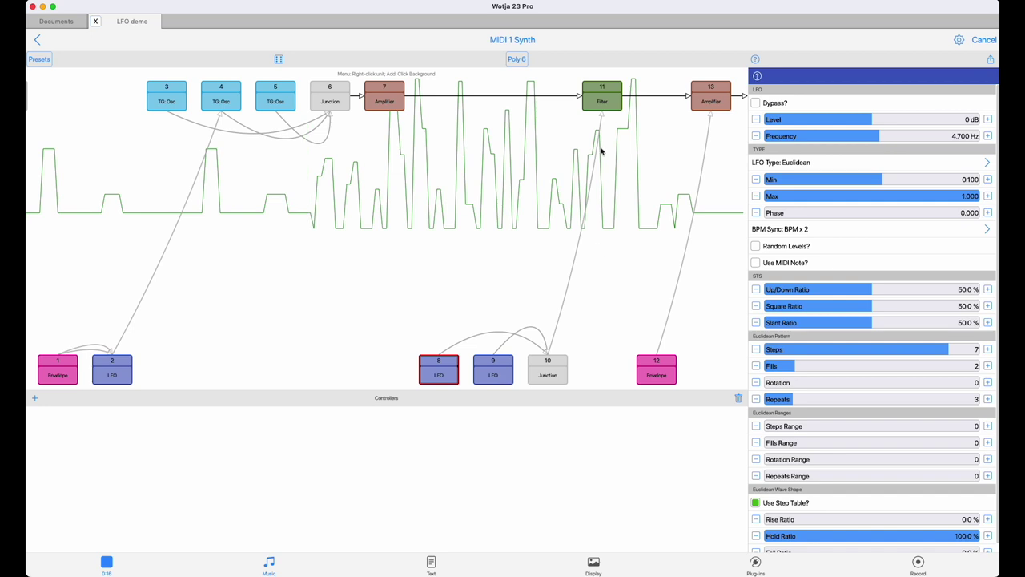
# Step: On Filter node 11, raise the 10-Junction → Cutoff controller value to 4.363
pyautogui.click(611, 105)
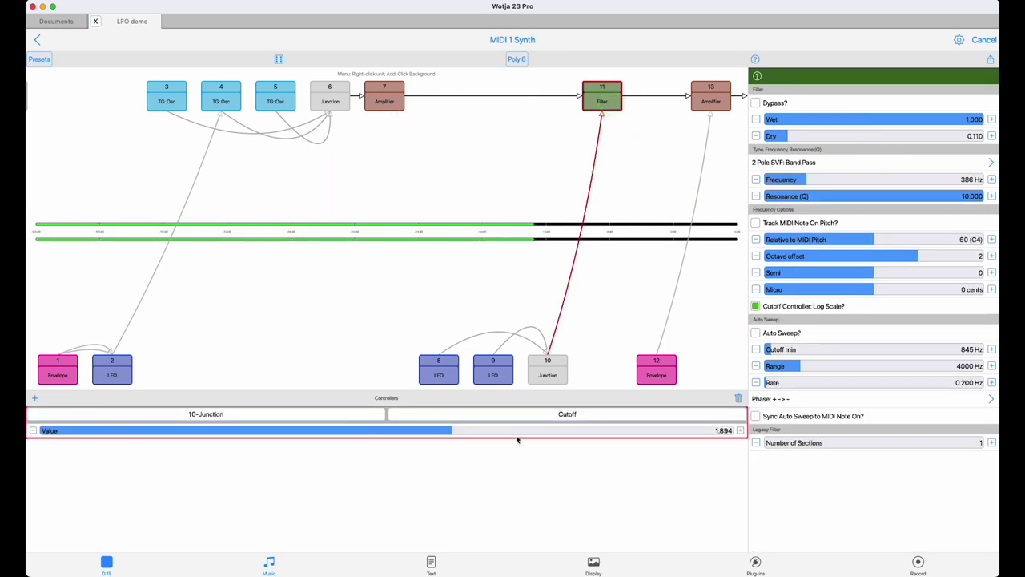
pyautogui.click(467, 434)
pyautogui.moveTo(467, 433); pyautogui.dragTo(535, 435)
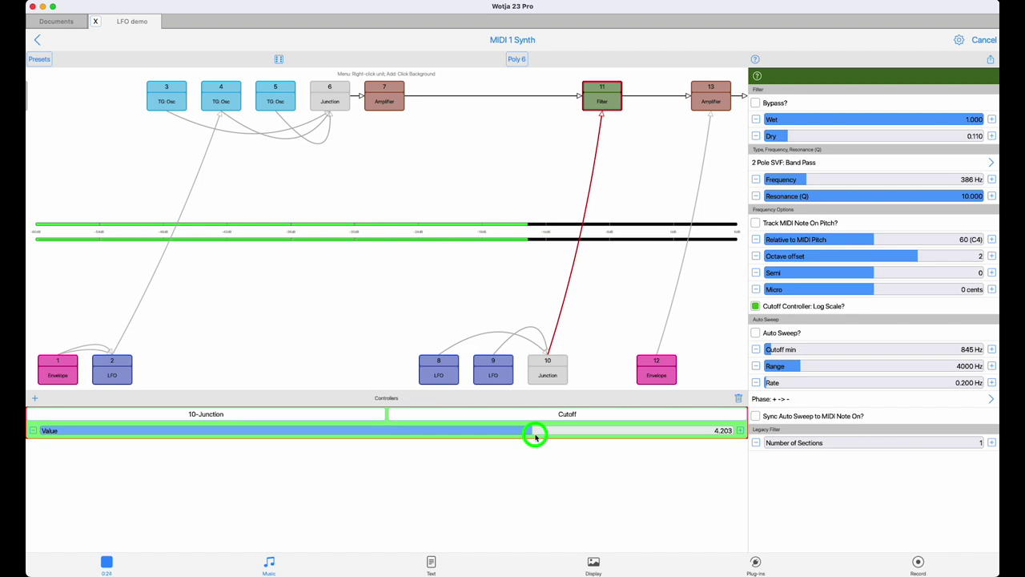
pyautogui.moveTo(536, 435); pyautogui.dragTo(540, 435)
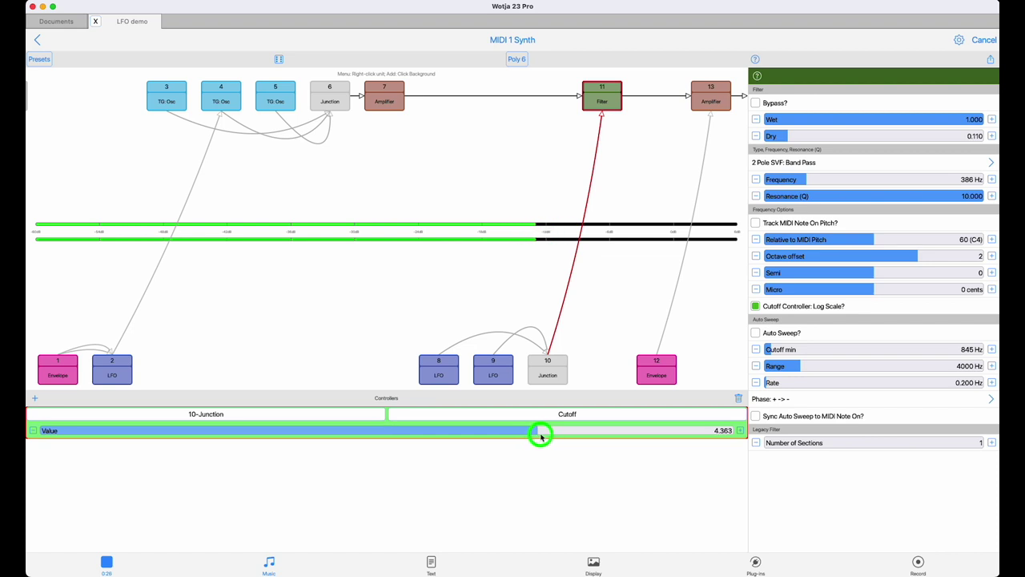